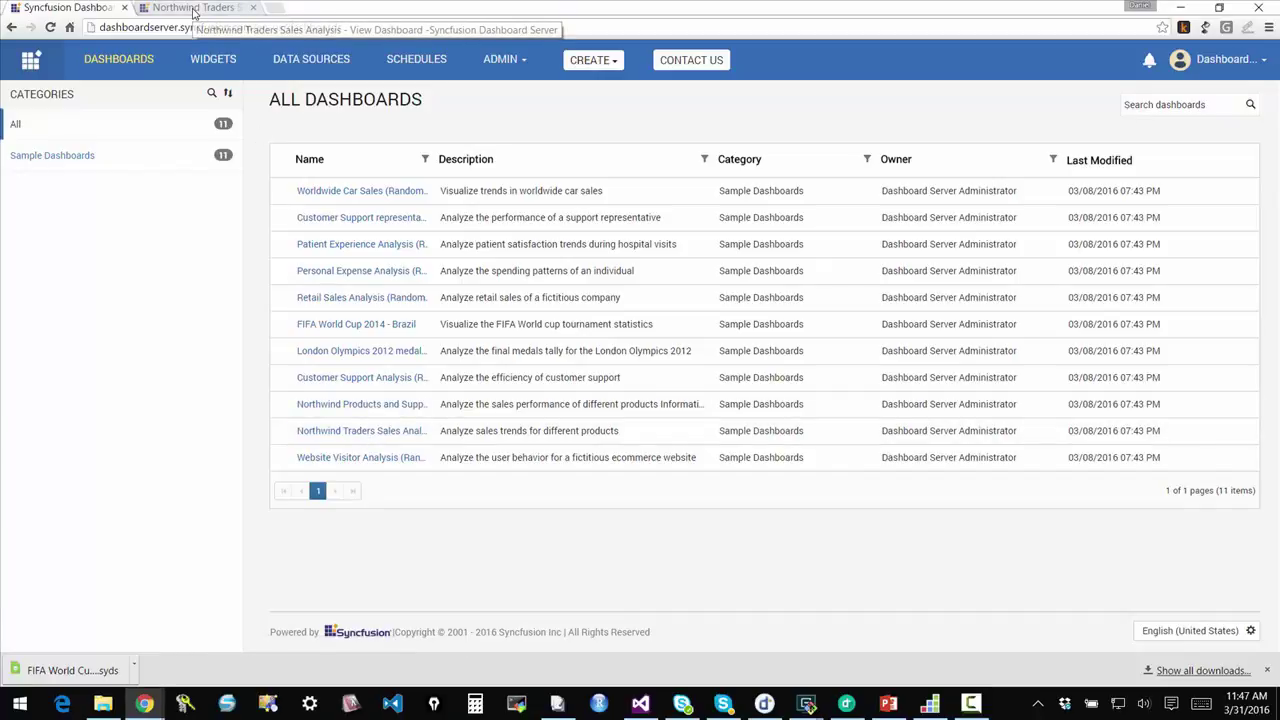
Step: View the Northwind Traders dashboard tab, then return to the Syncfusion Dashboards list tab
click(193, 12)
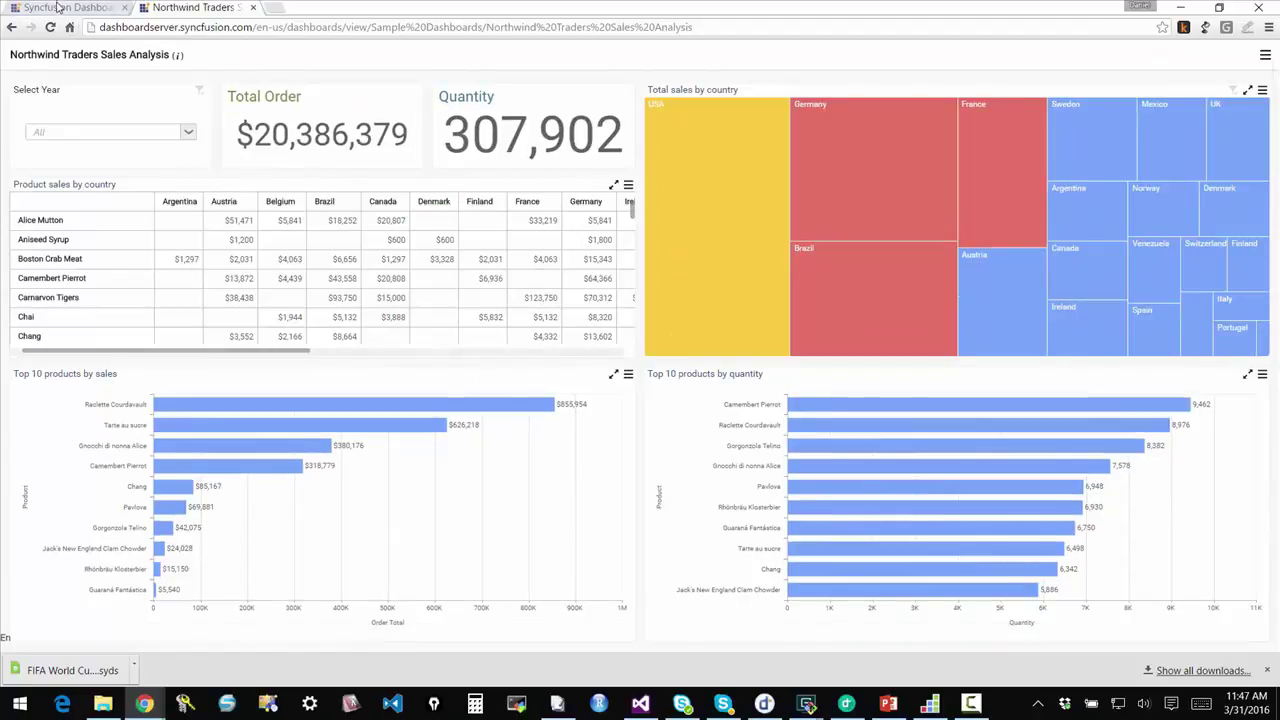
click(60, 7)
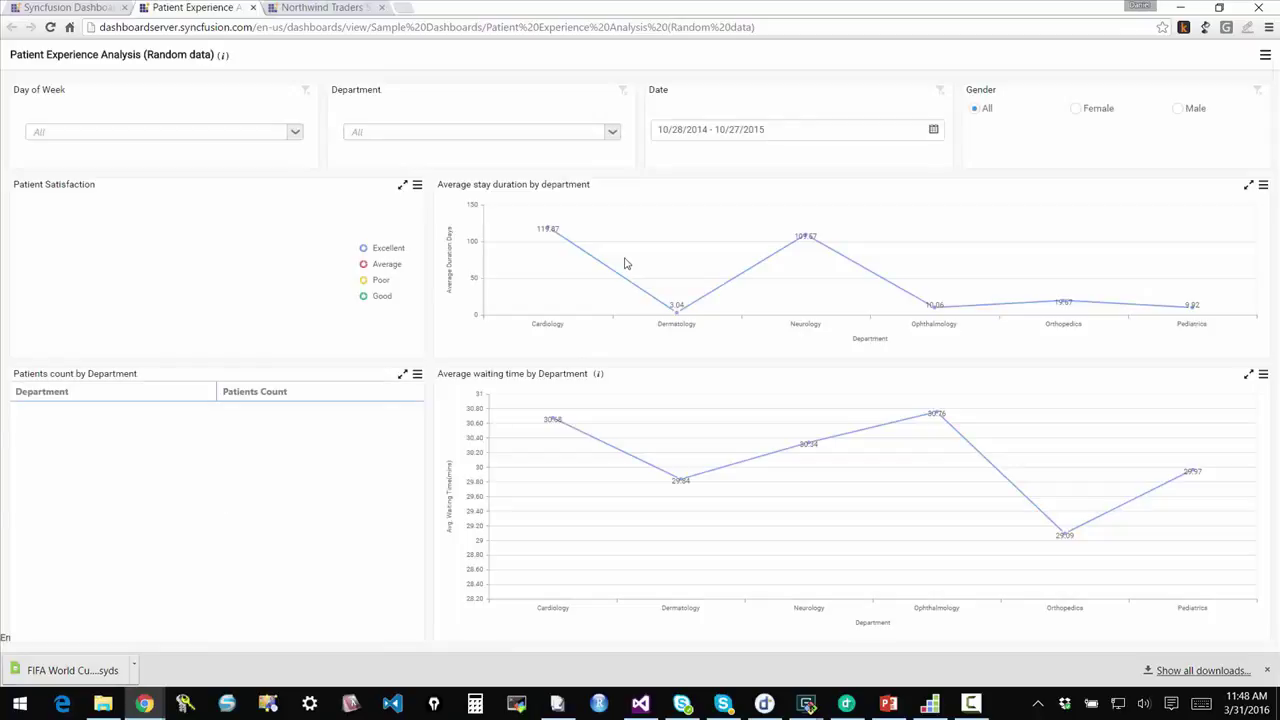
click(78, 8)
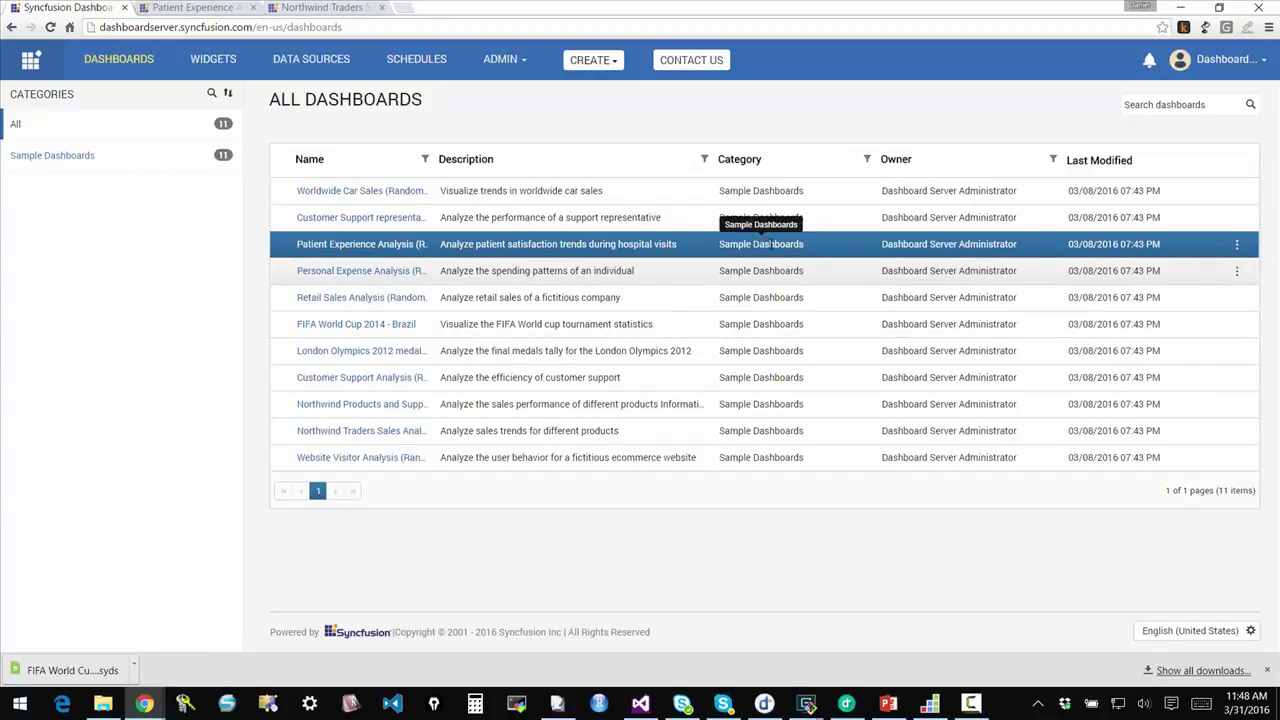
Step: Open Dashboard Server Guest's Manage Permissions page from ADMIN > User Management
click(502, 60)
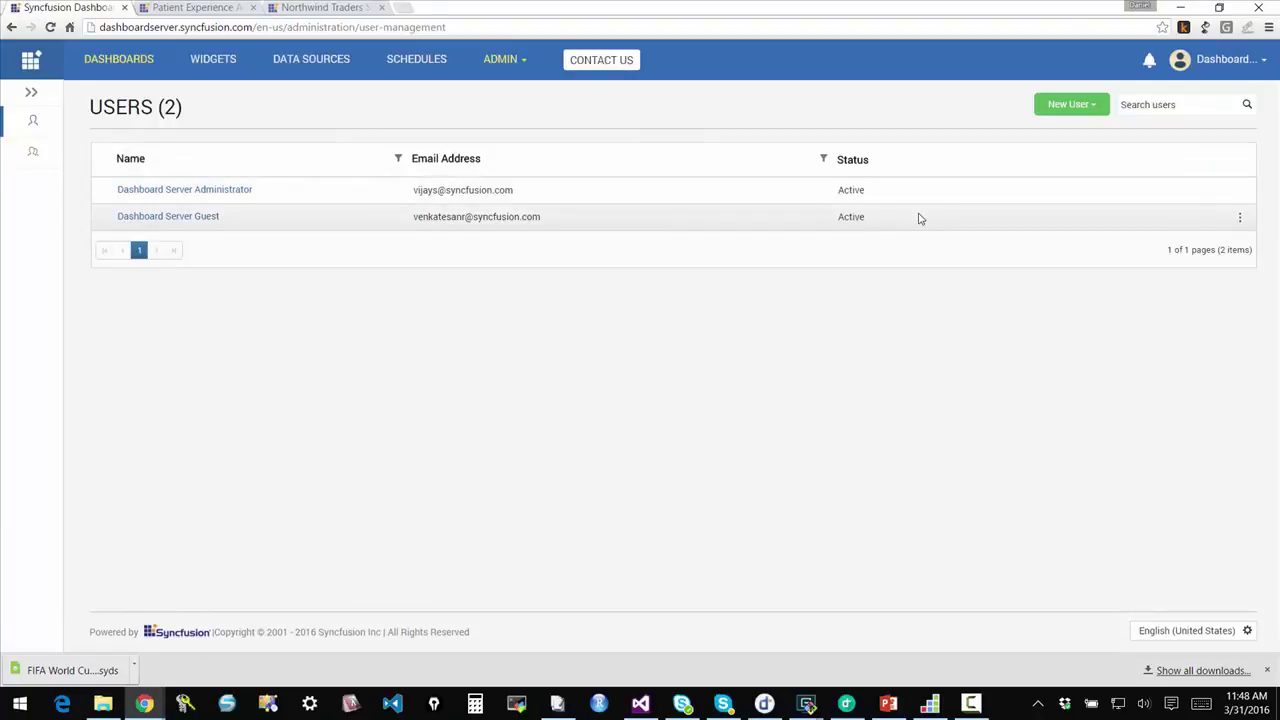
click(196, 218)
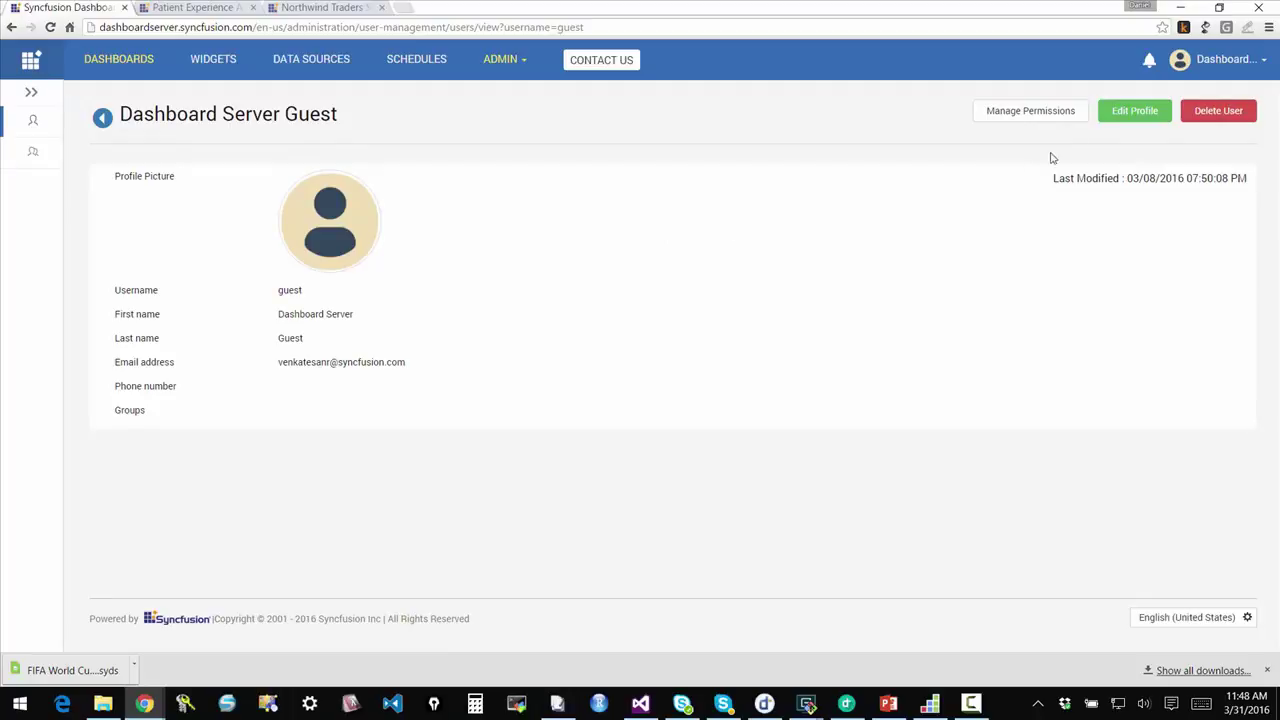
click(1046, 118)
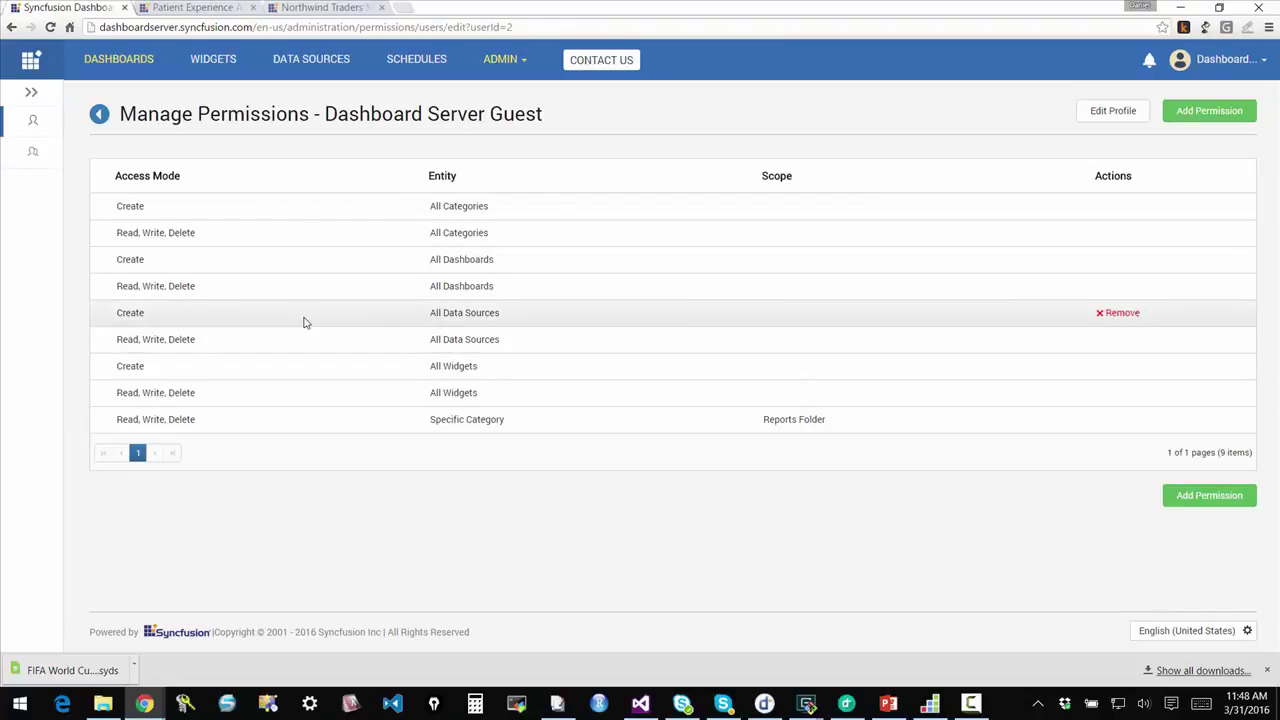
Step: Add a Read, Specific Dashboard permission scoped to Customer Support representative performance analysis
click(1189, 505)
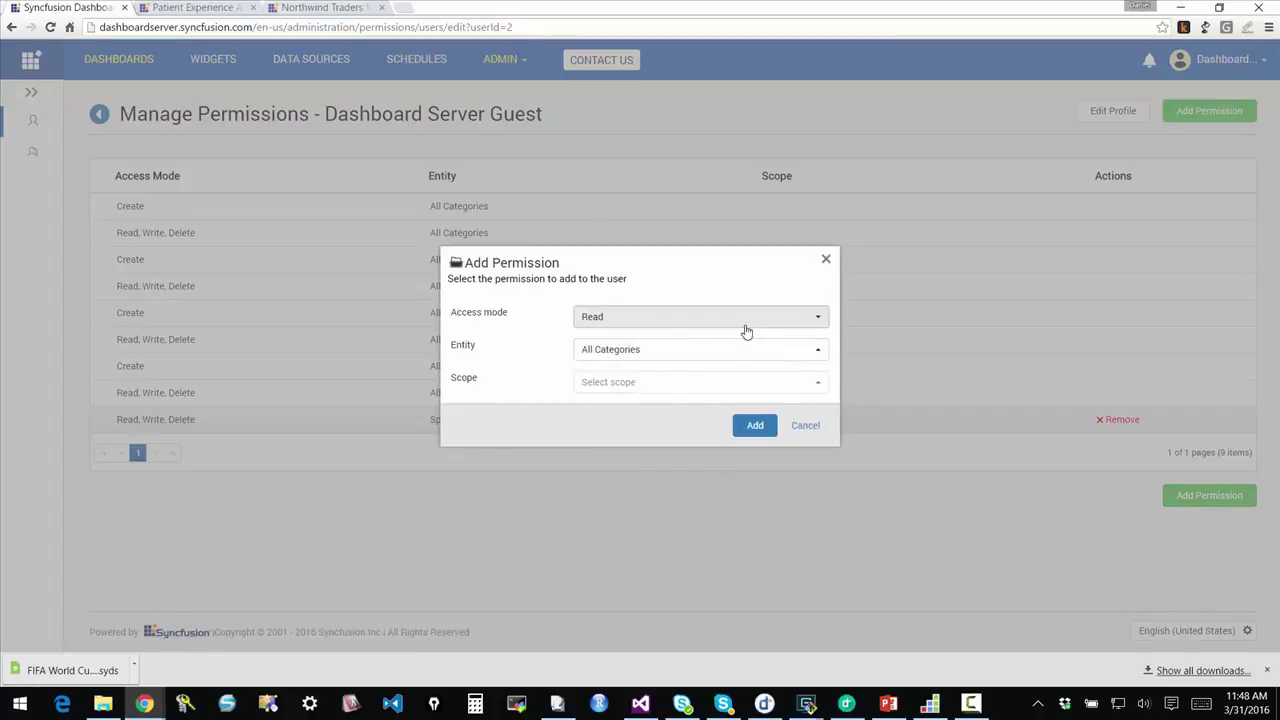
click(818, 351)
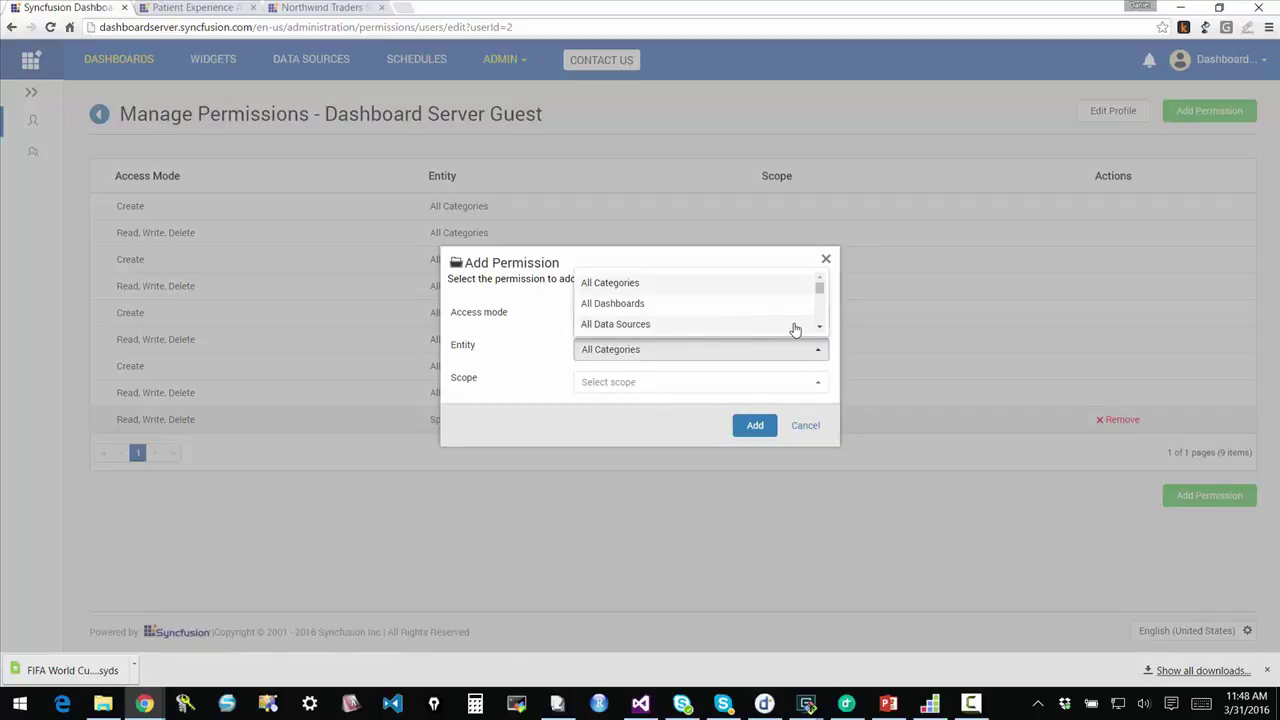
click(820, 329)
click(820, 329)
click(820, 329)
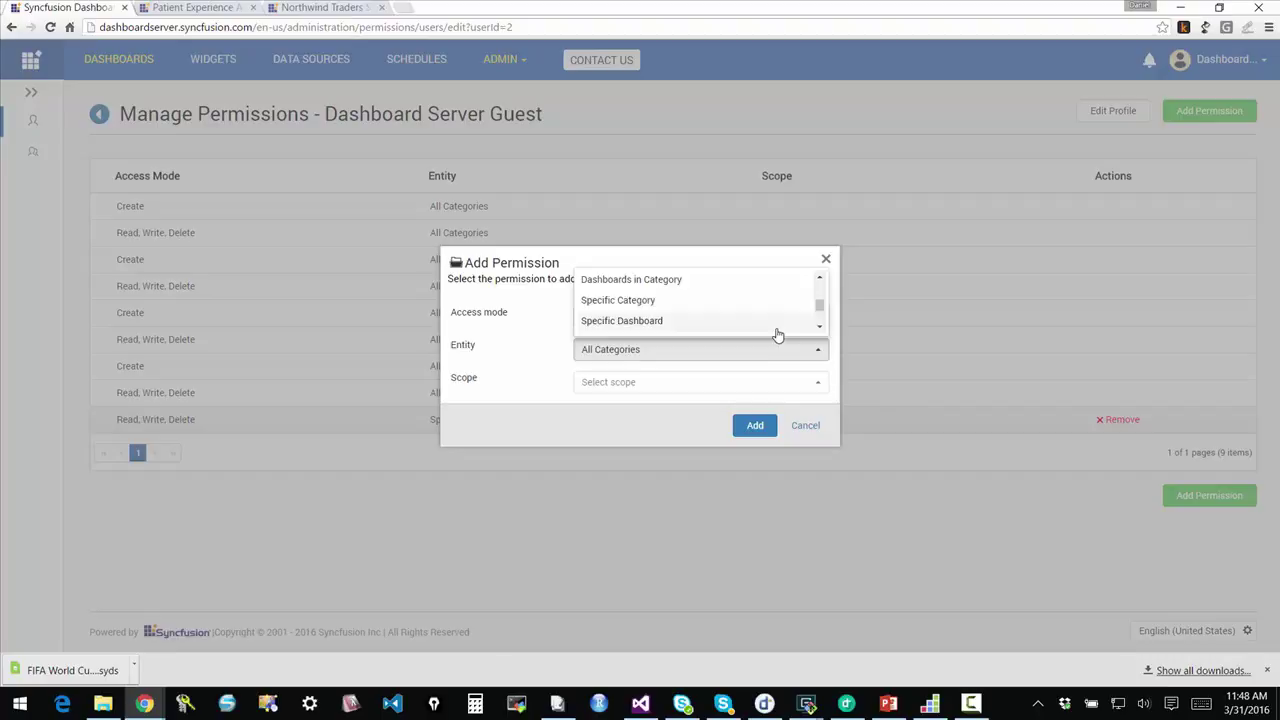
click(777, 324)
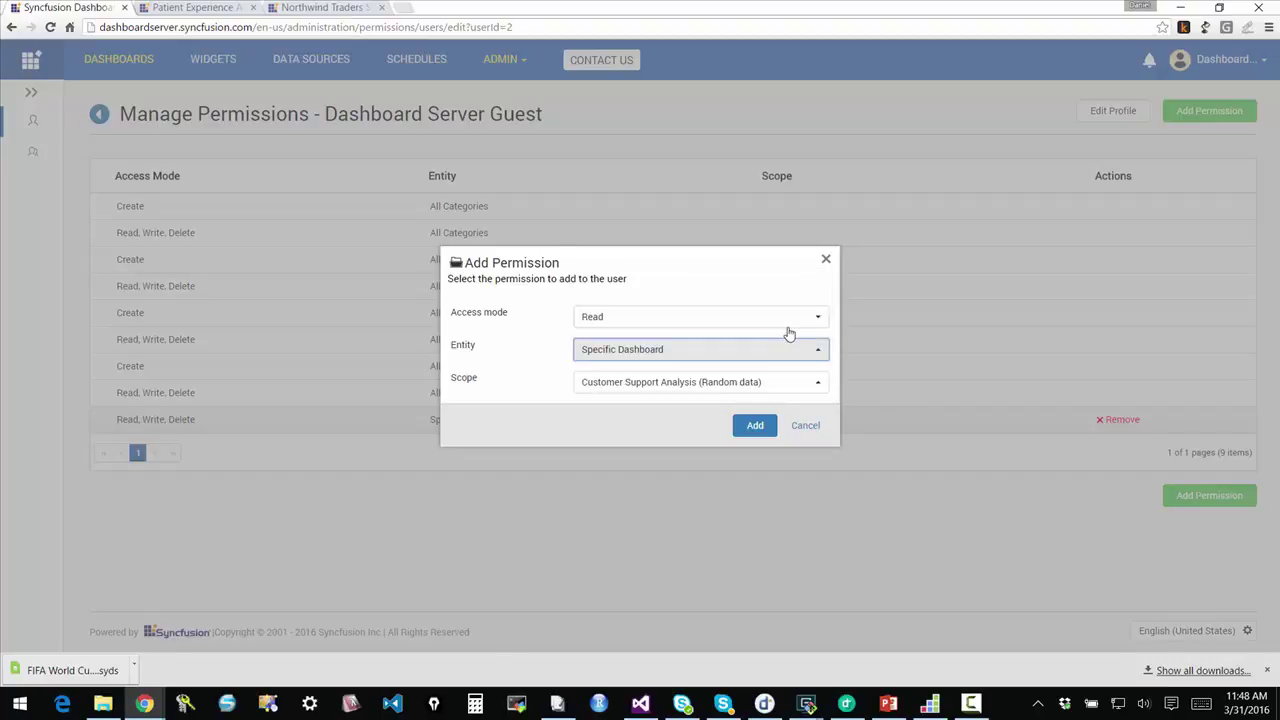
click(816, 390)
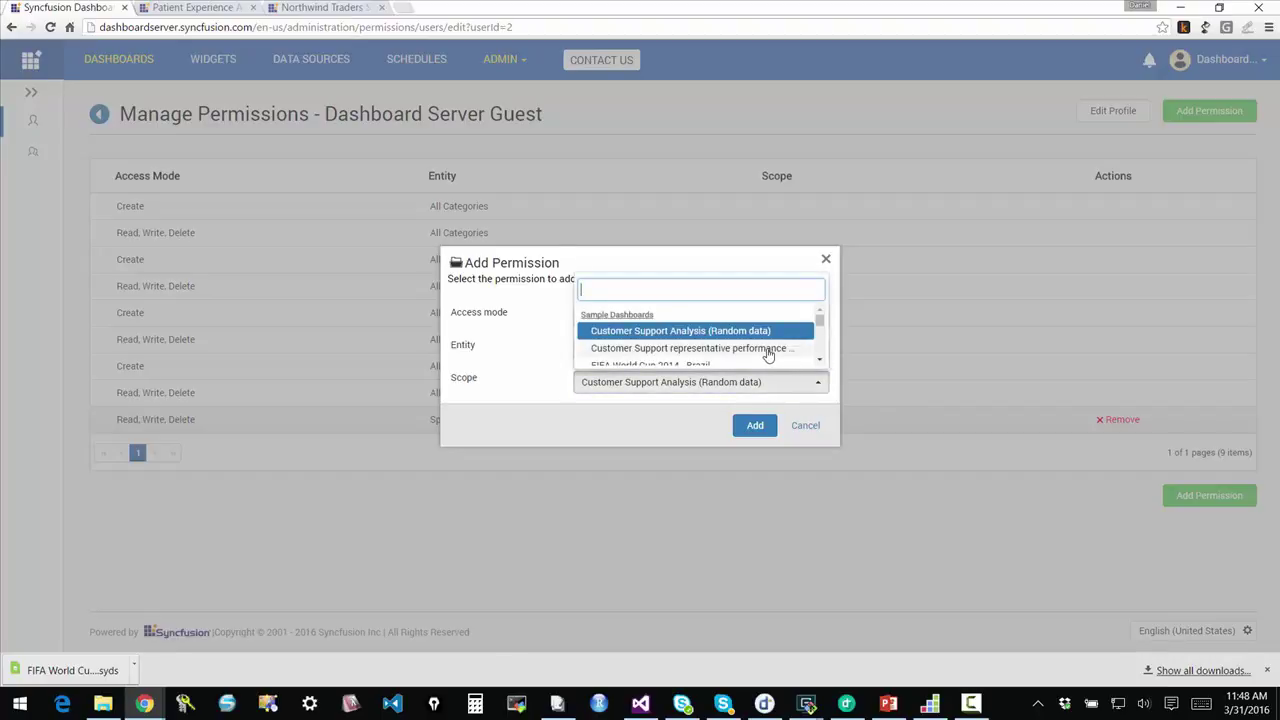
click(767, 352)
click(753, 427)
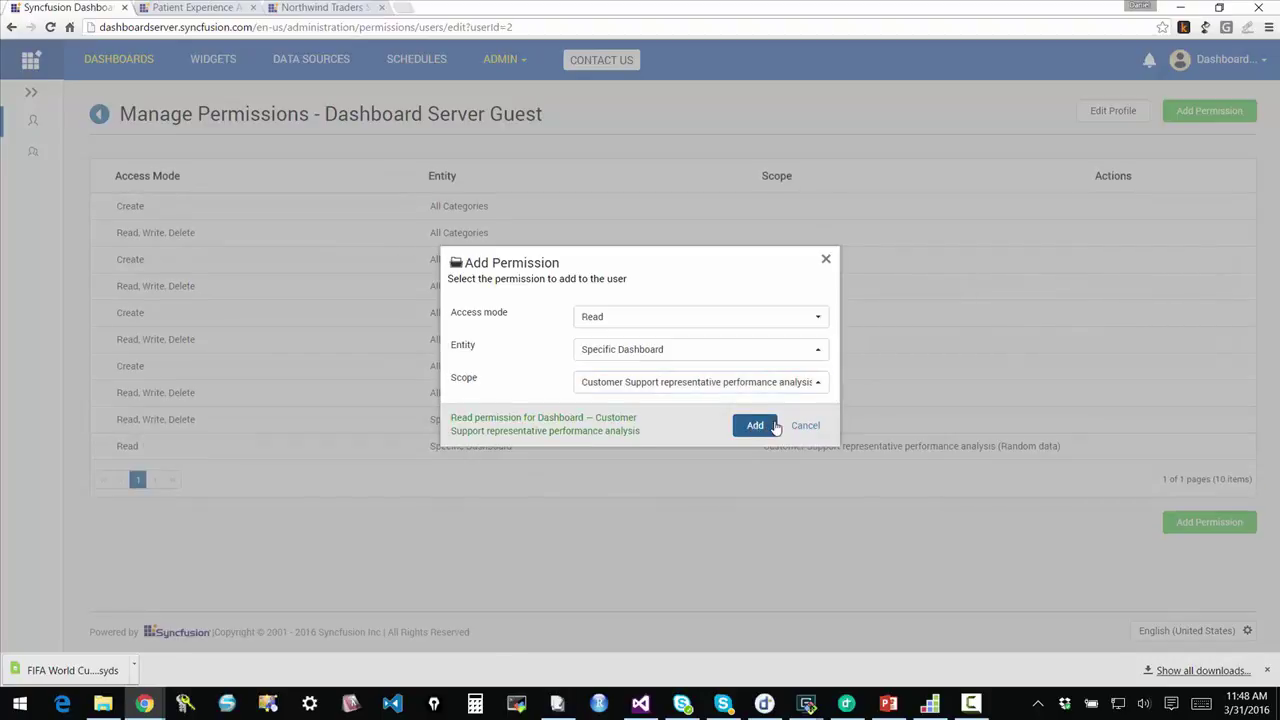
click(756, 427)
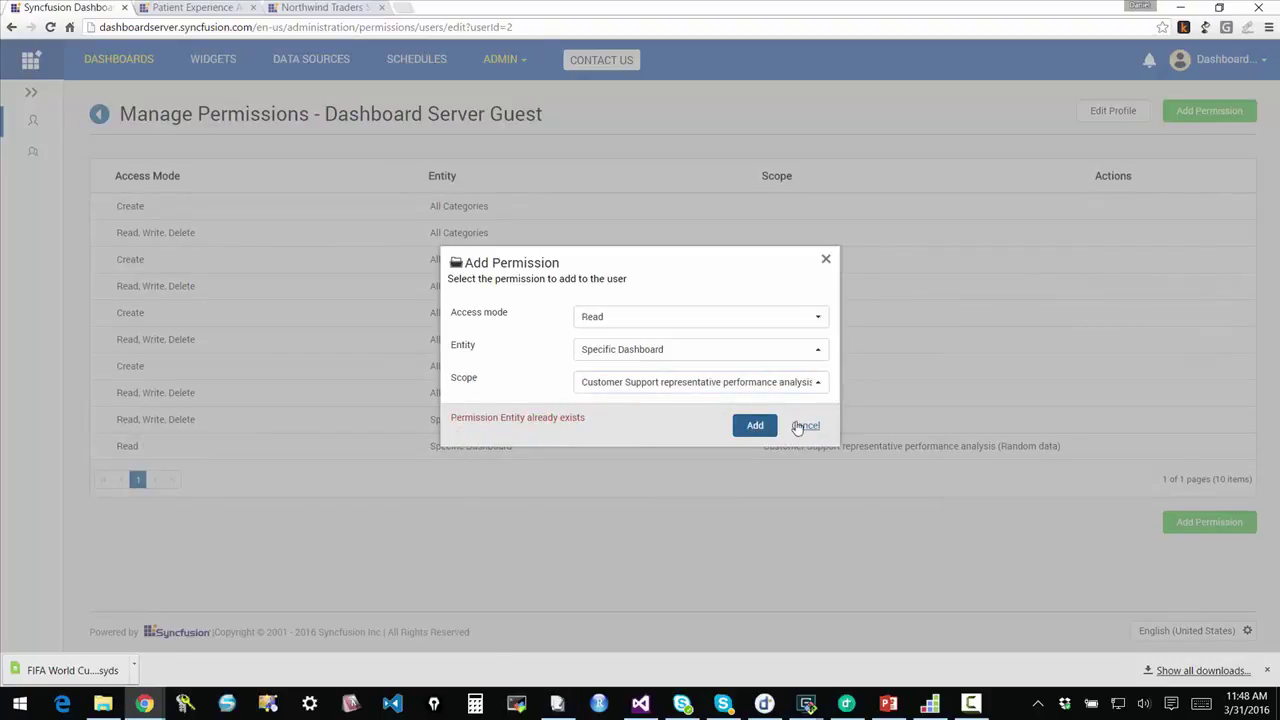
click(825, 261)
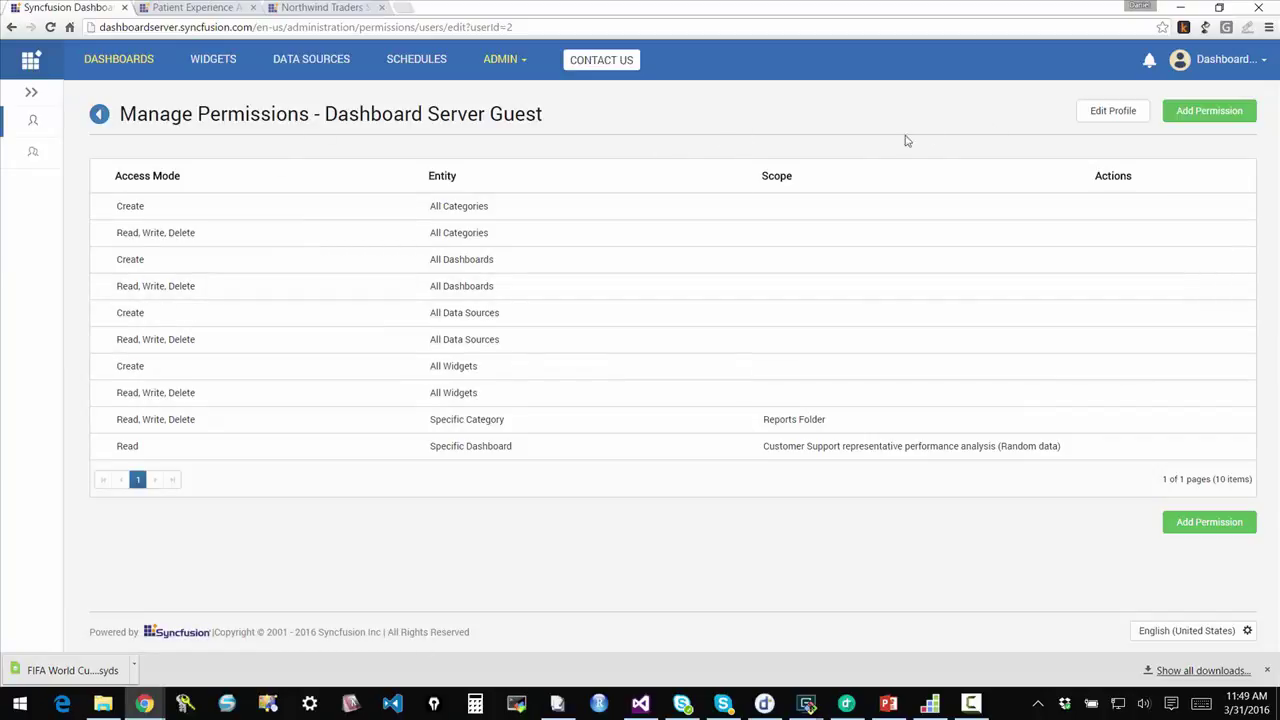
Step: Browse ADMIN > General site settings, then Email Settings, ending on Active Directory settings
click(508, 64)
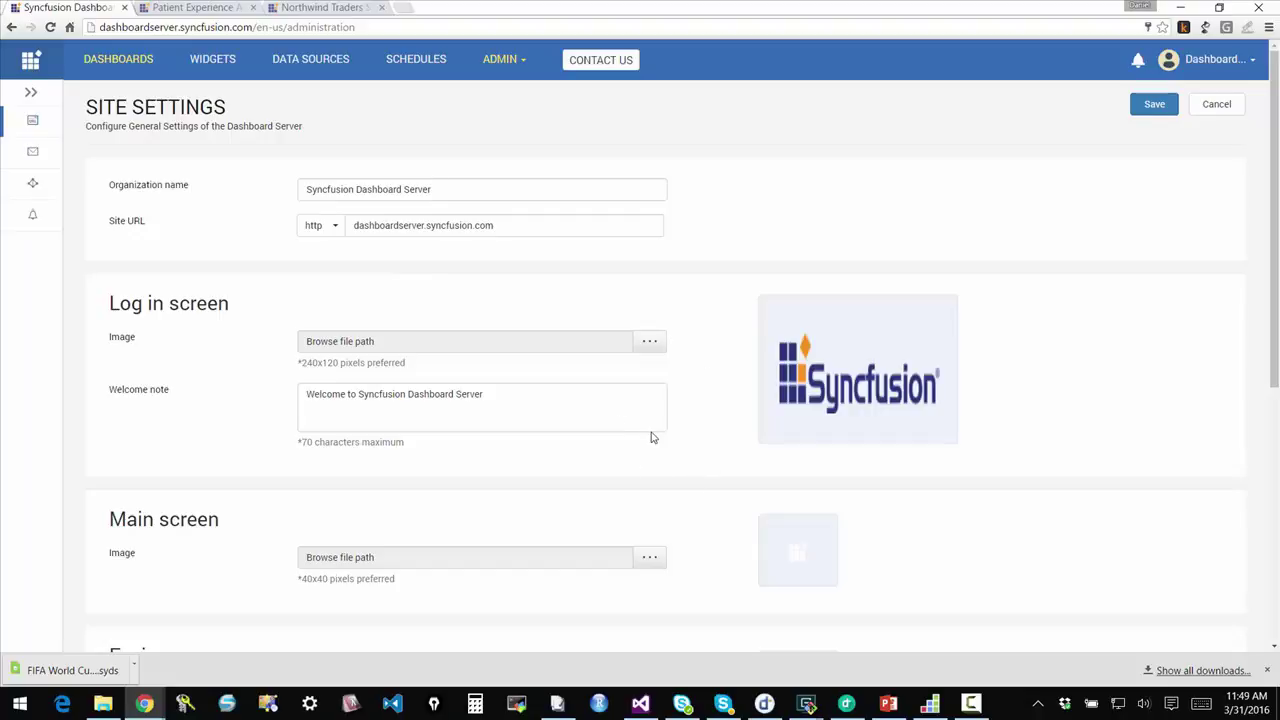
click(29, 157)
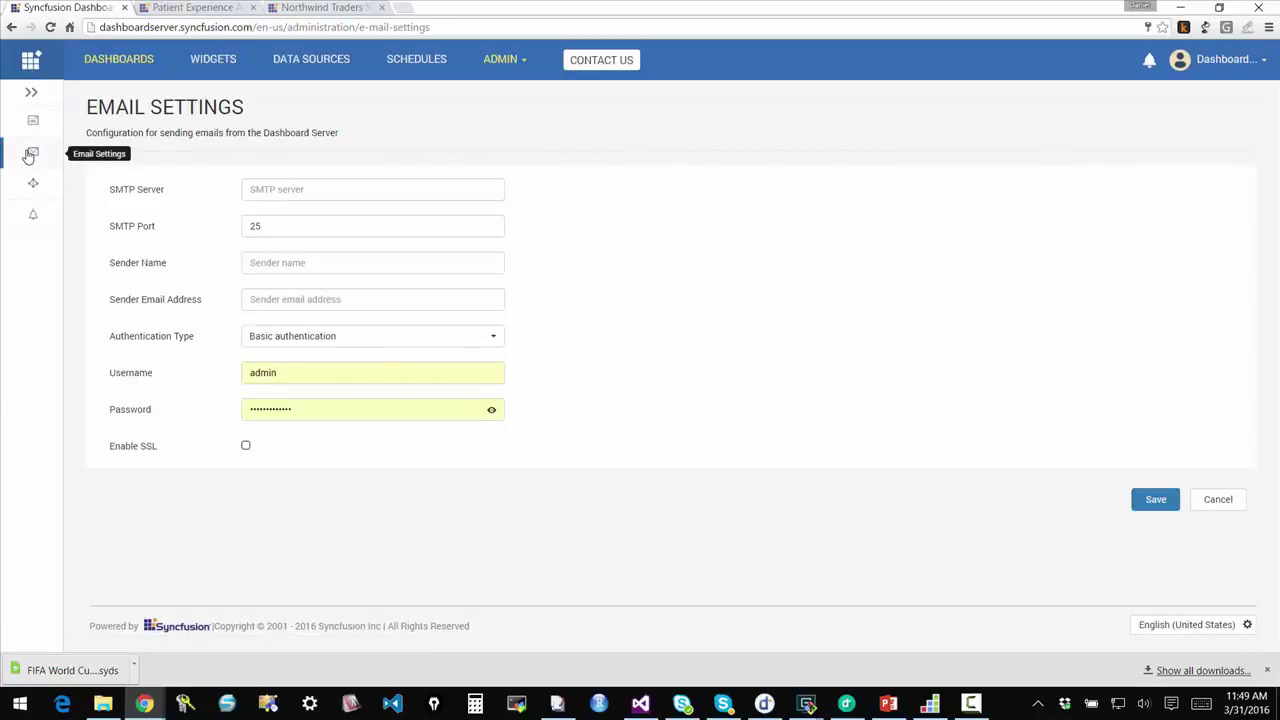
click(37, 187)
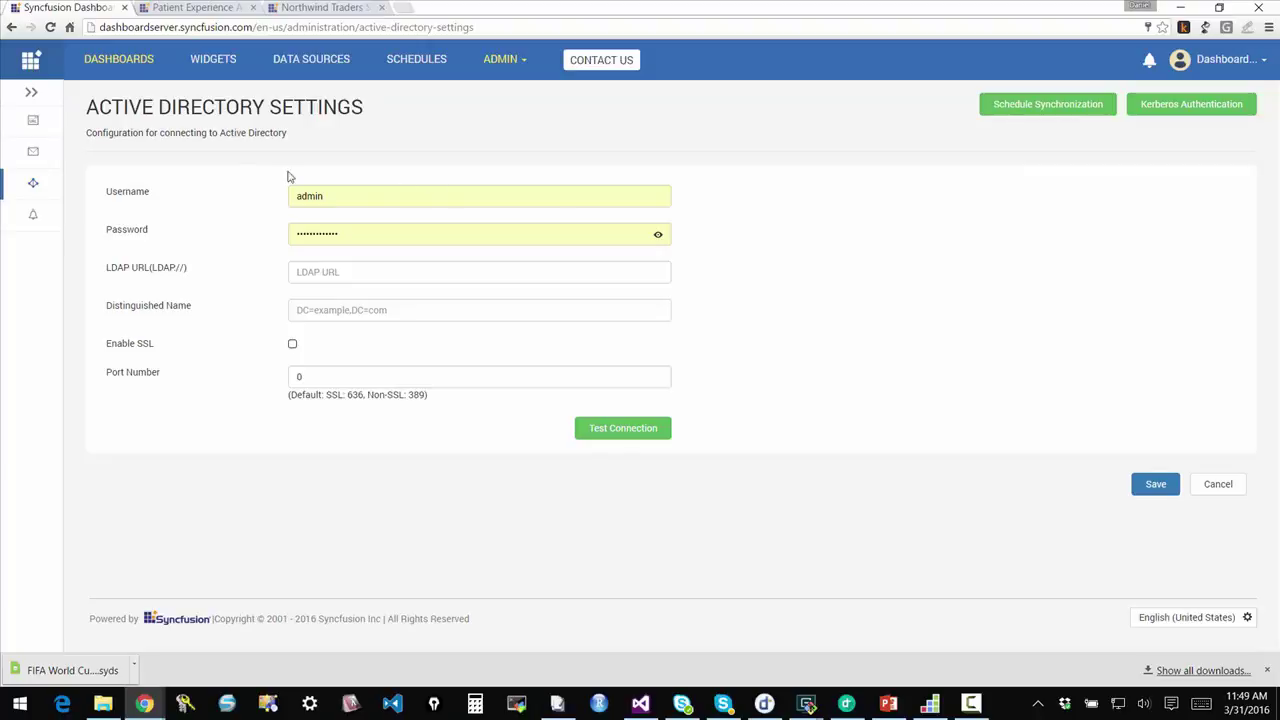
Step: Choose Schedule from the Personal Expense Analysis (Random data) row's actions menu in DASHBOARDS
click(118, 63)
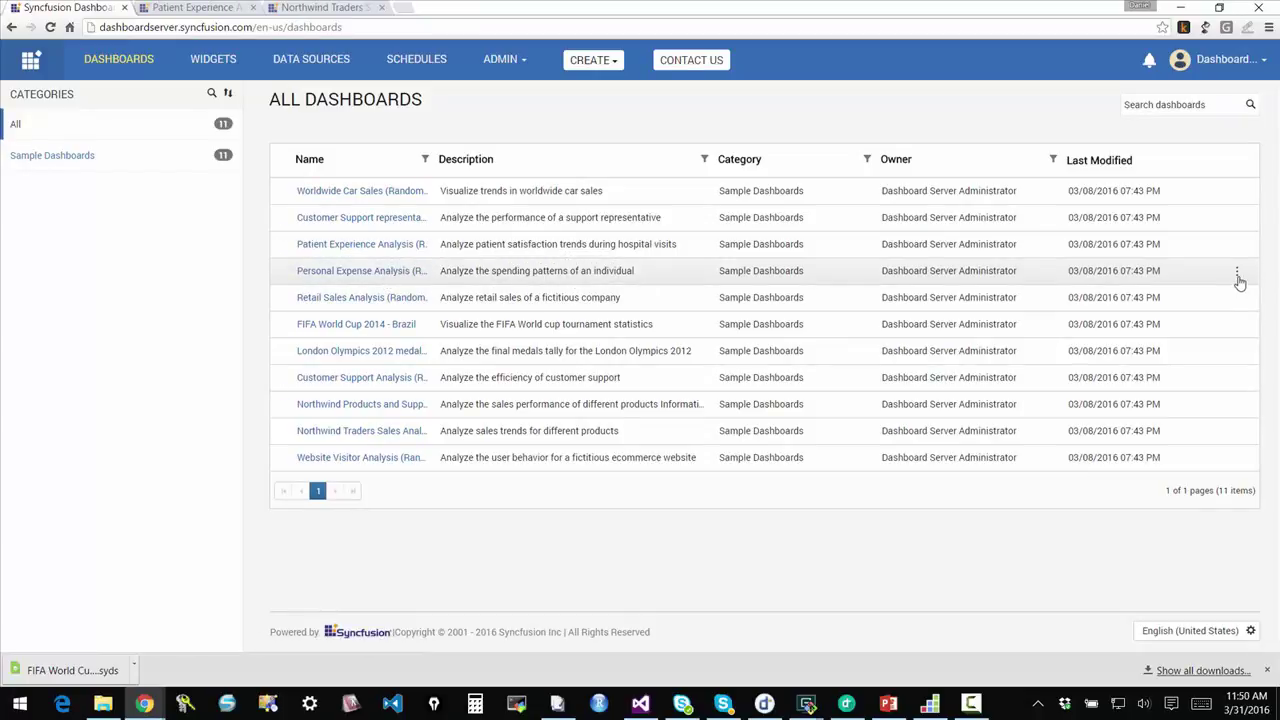
click(1238, 276)
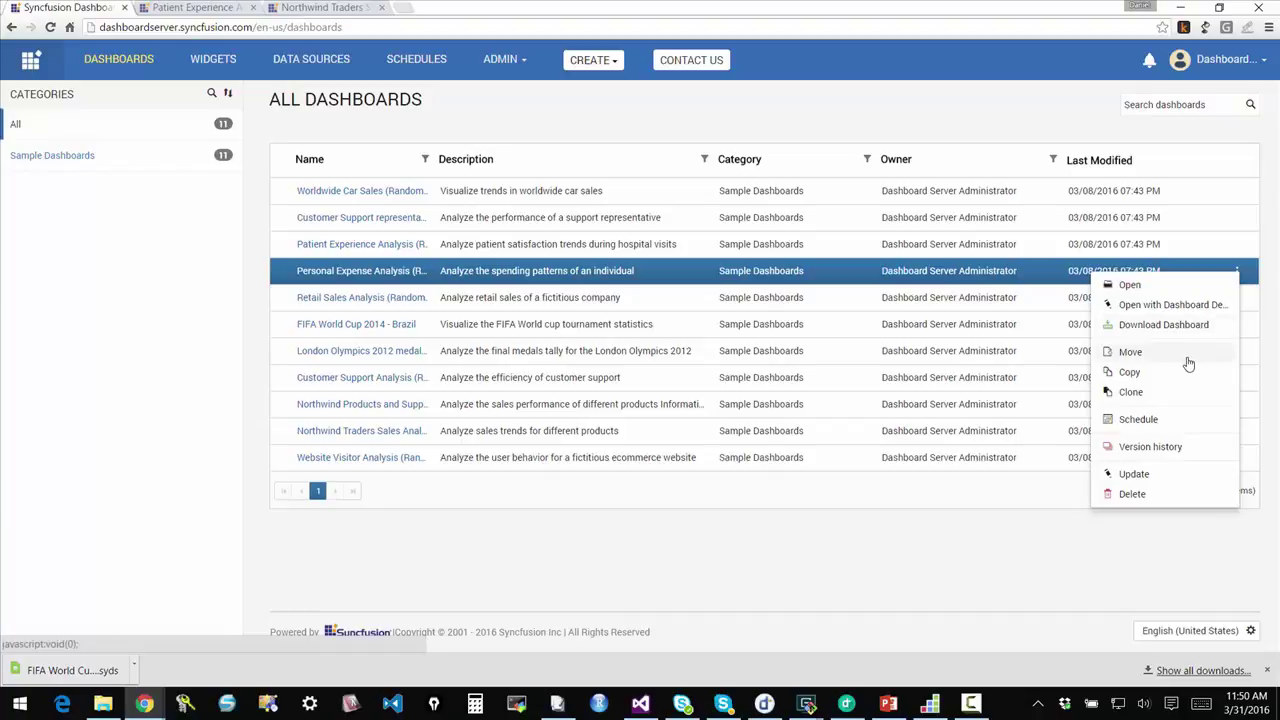
click(1140, 420)
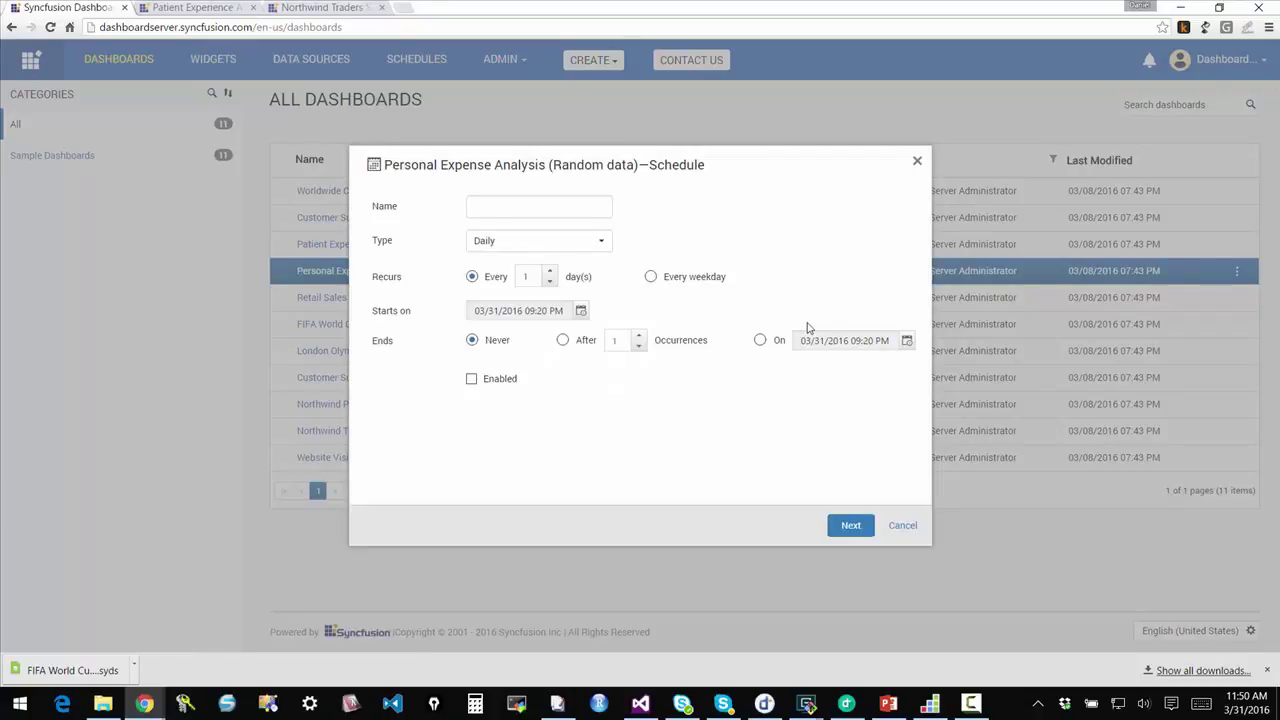
Step: Name the schedule 'Test', keep the Daily recurrence, and tick Enabled
click(536, 211)
click(590, 251)
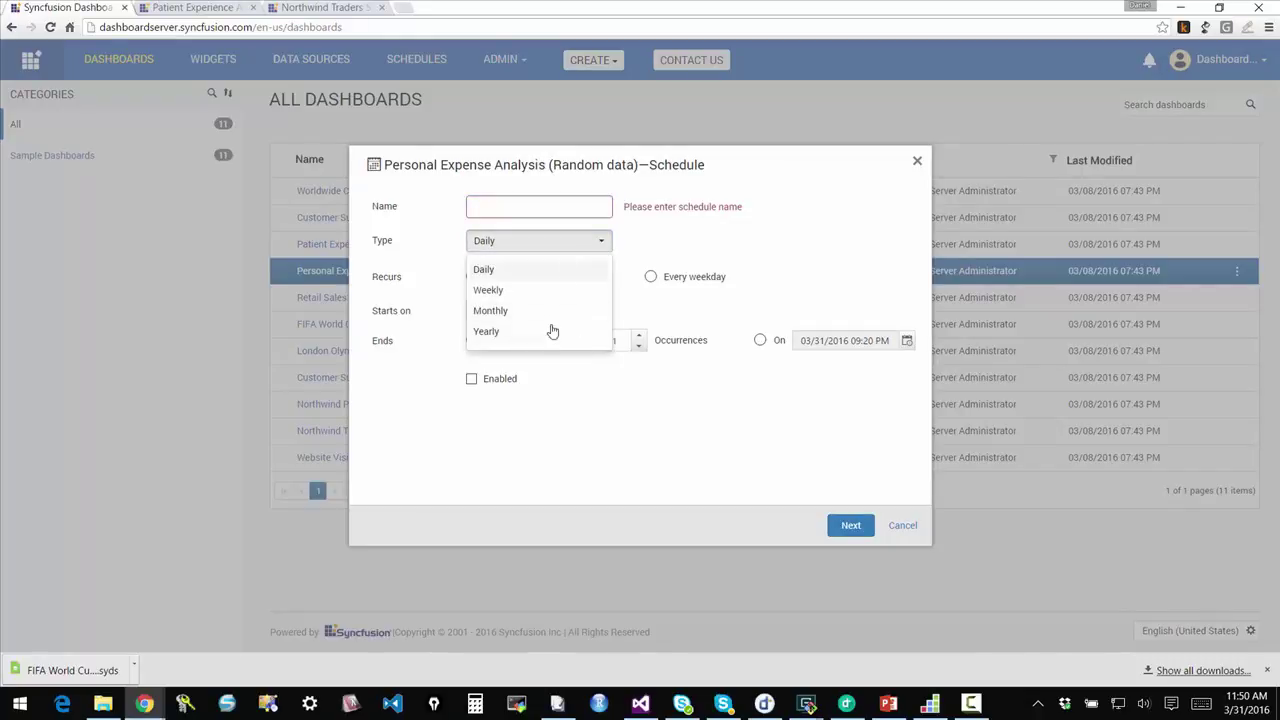
click(703, 403)
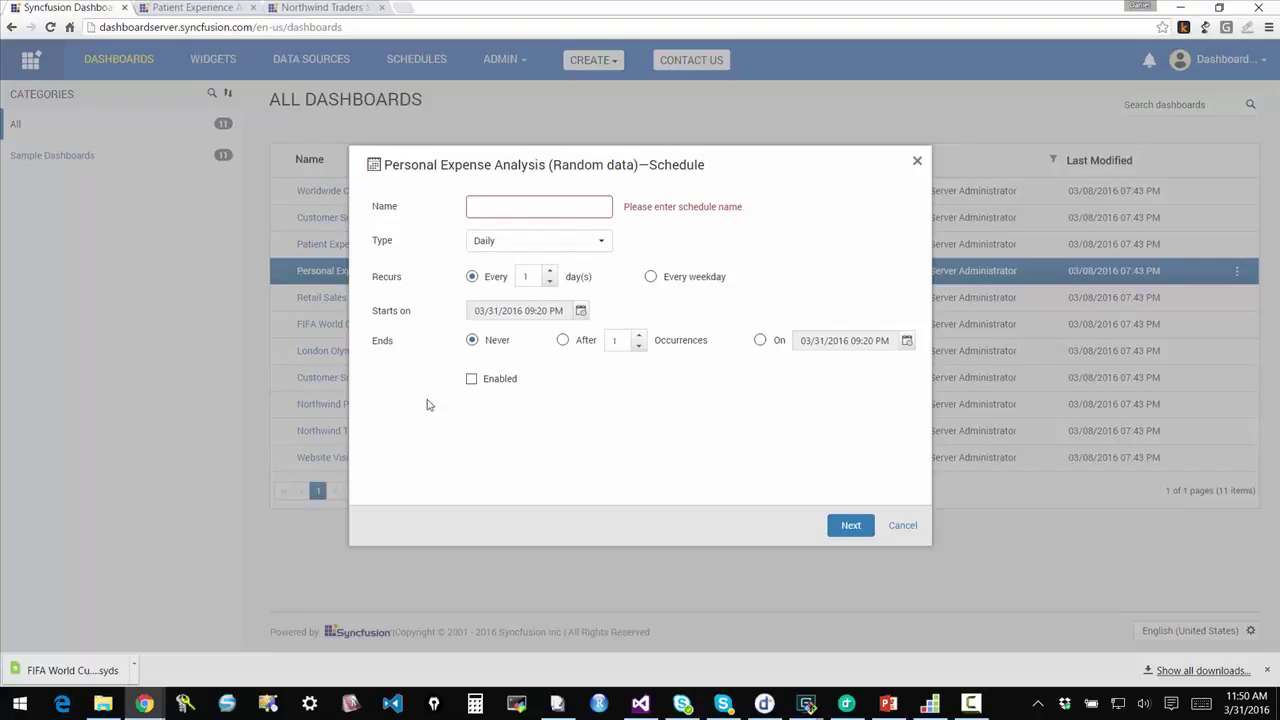
click(501, 206)
text(Test)
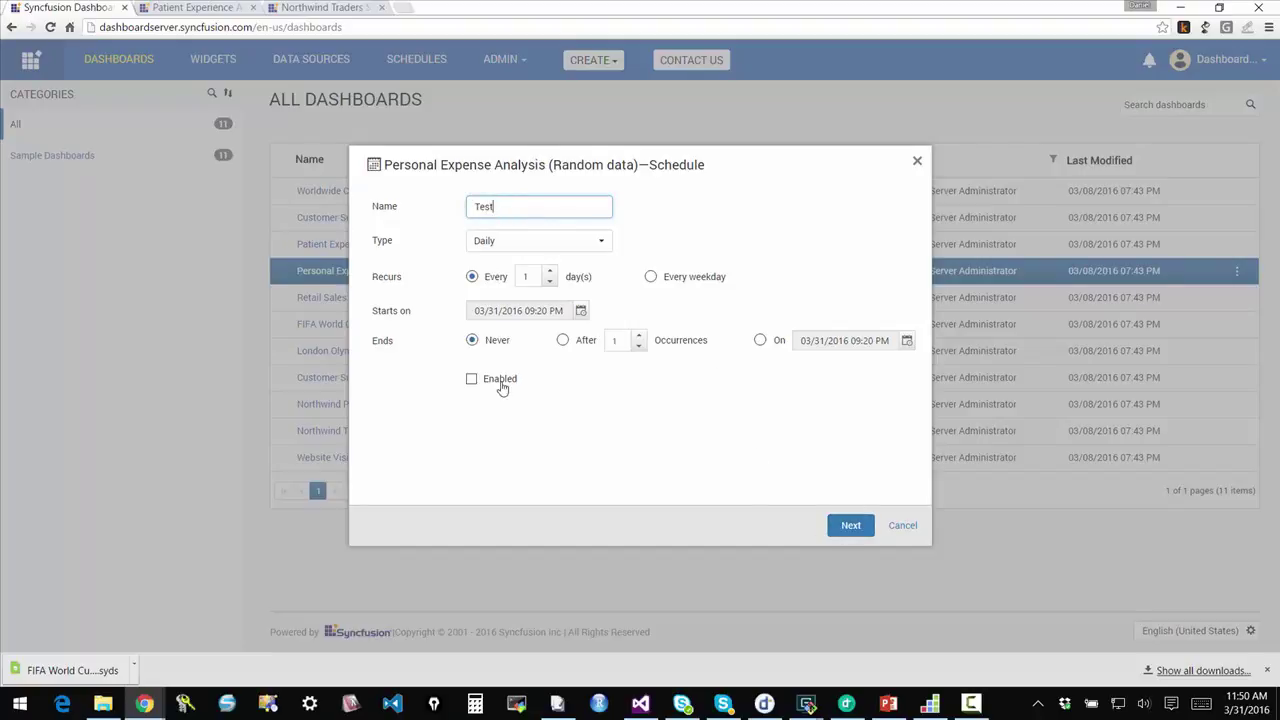
click(502, 388)
Step: Choose the System Administrator group as recipients and create the schedule
click(850, 525)
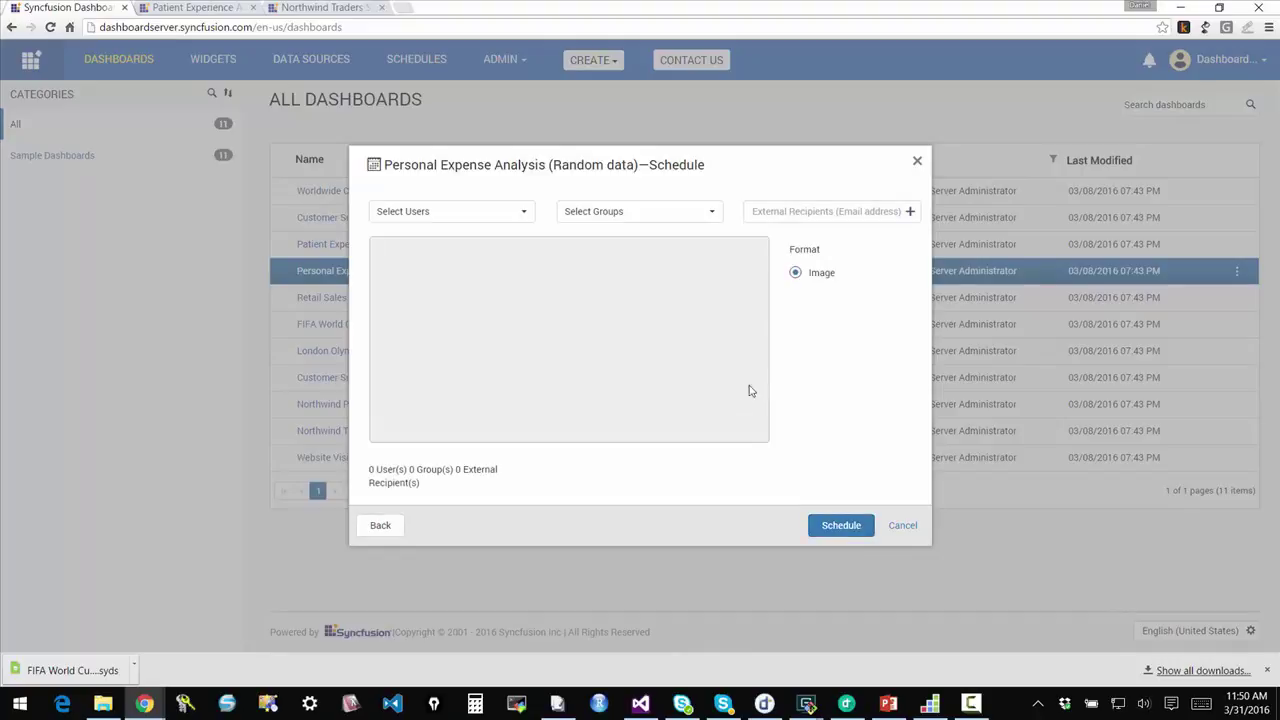
click(694, 211)
click(606, 285)
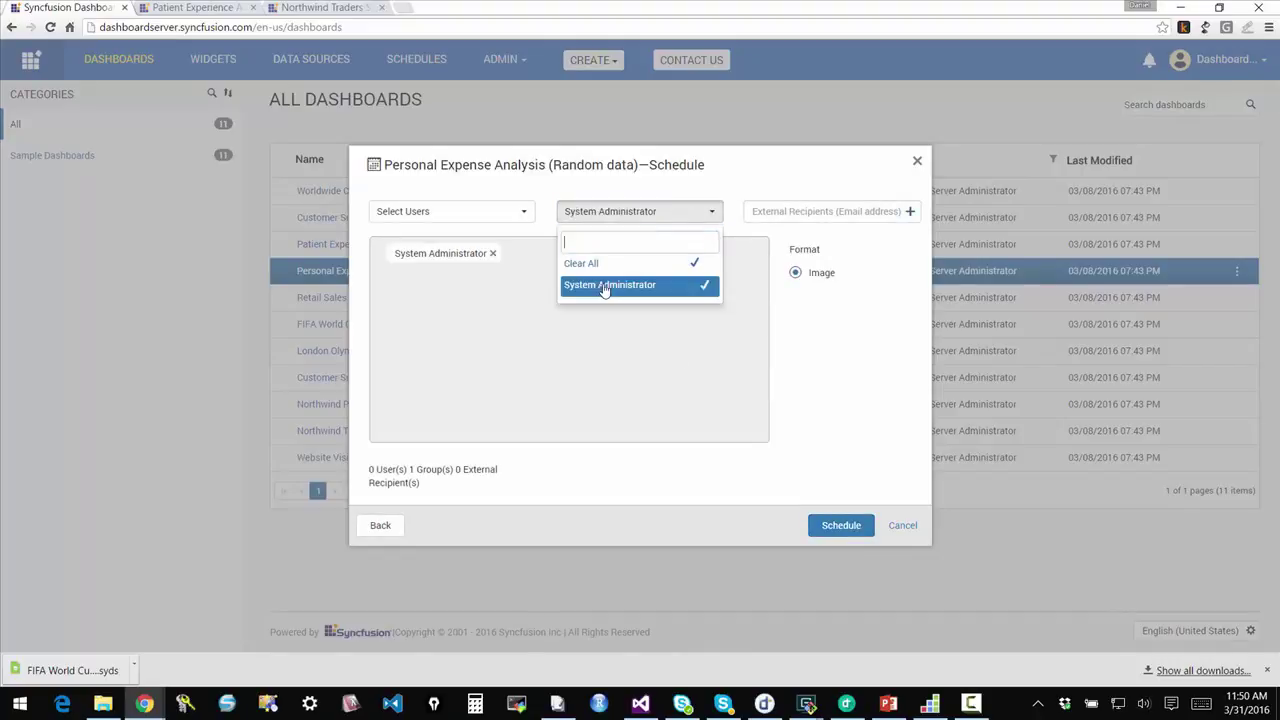
click(830, 322)
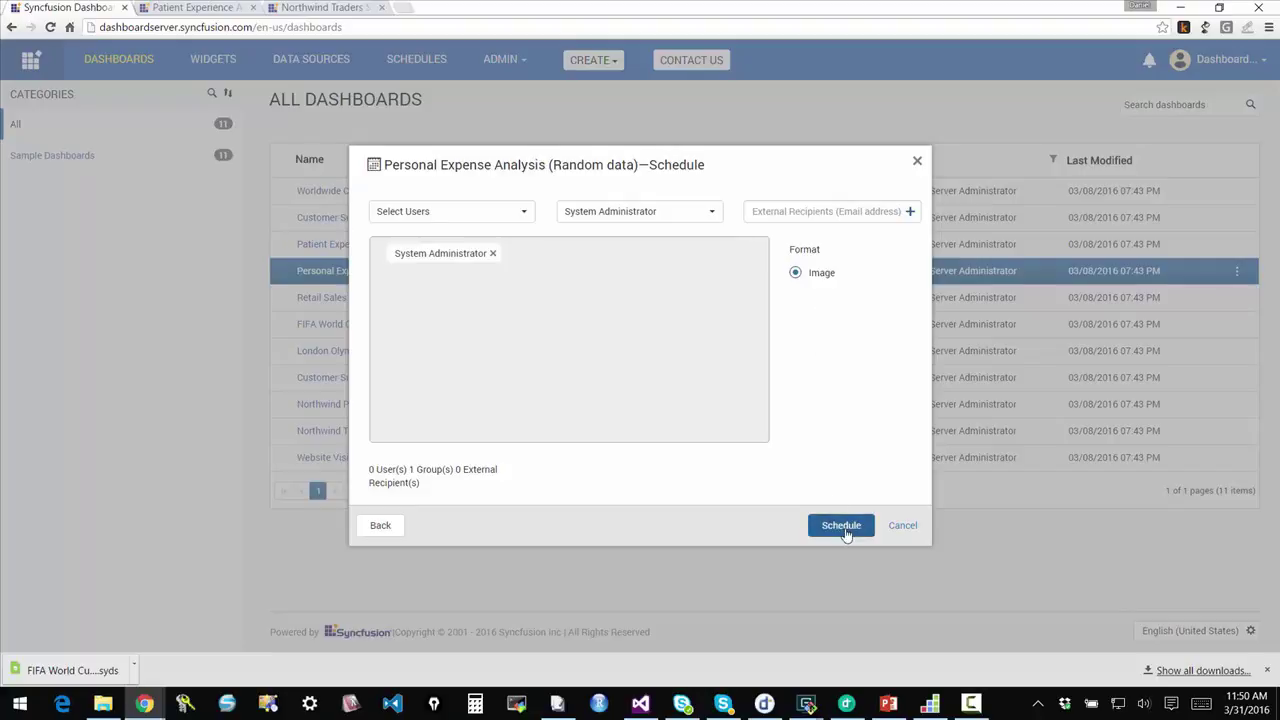
click(841, 527)
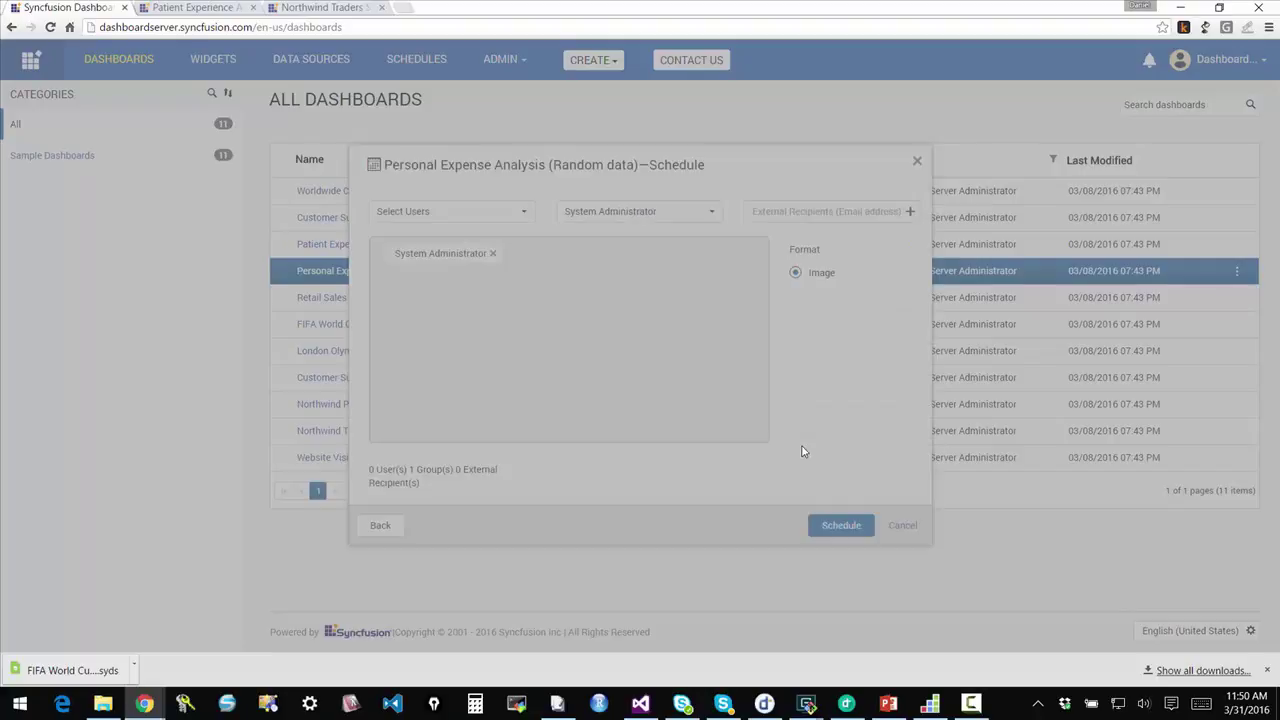
click(640, 394)
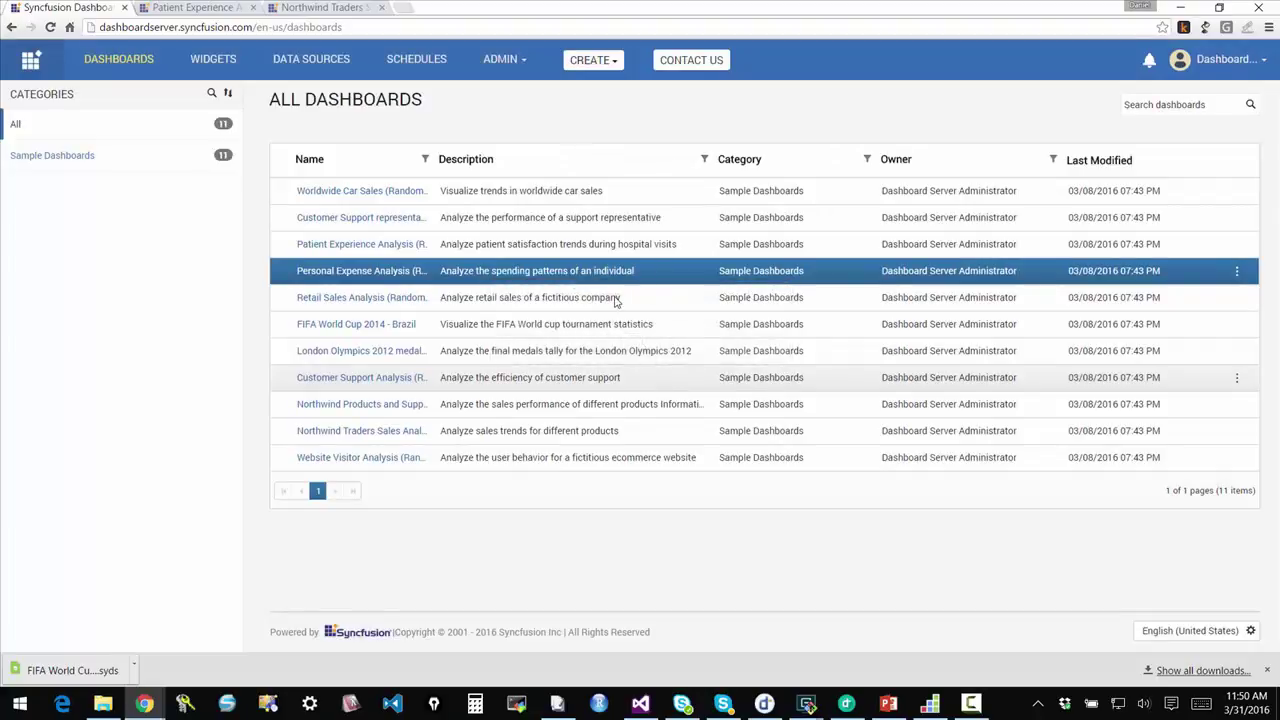
Step: Open the SCHEDULES page to see the Test schedule
click(416, 64)
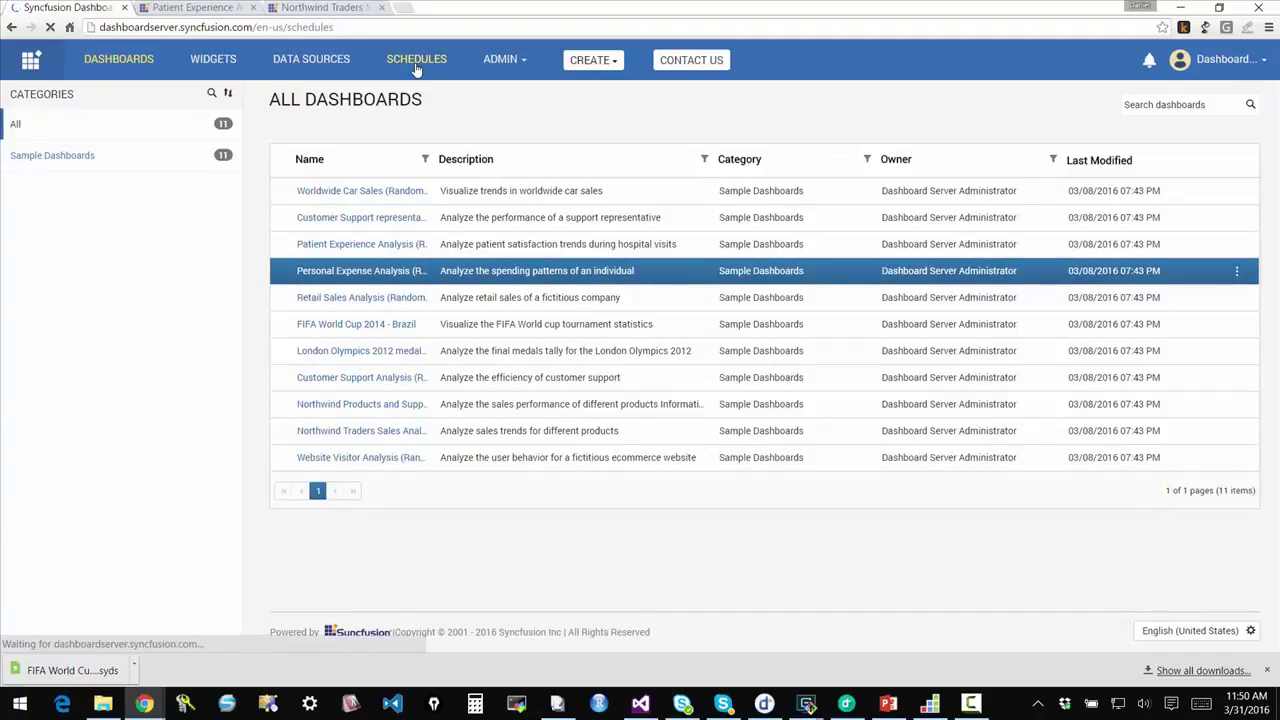